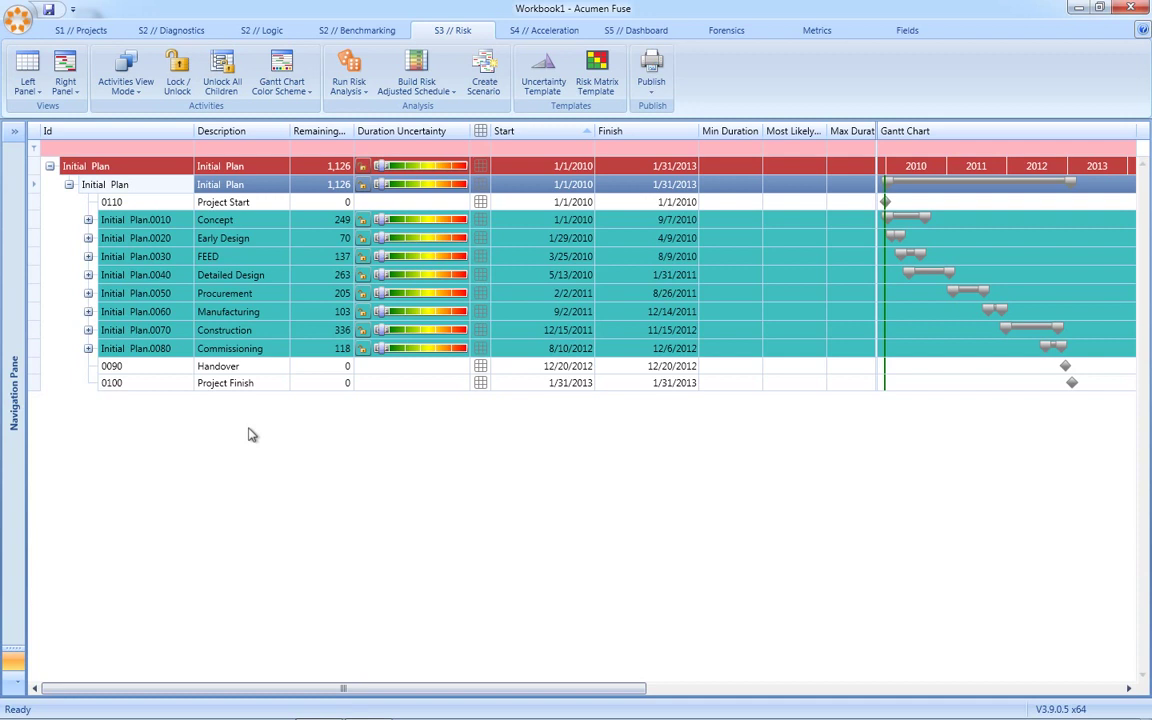
Set the whole plan's duration uncertainty to Very Aggressive and ease Commissioning's slider lower
{"action": "mouse_move", "coordinate": [383, 170]}
{"action": "left_click_drag", "start_coordinate": [383, 167], "coordinate": [458, 170]}
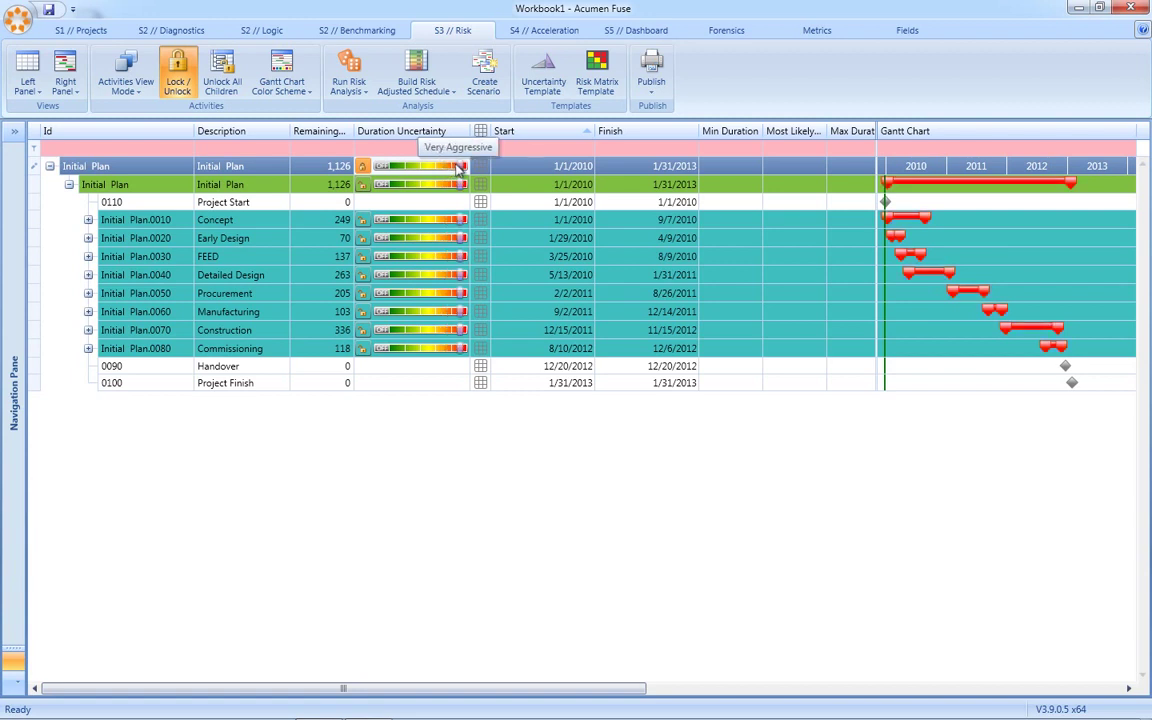
{"action": "left_click", "coordinate": [88, 348]}
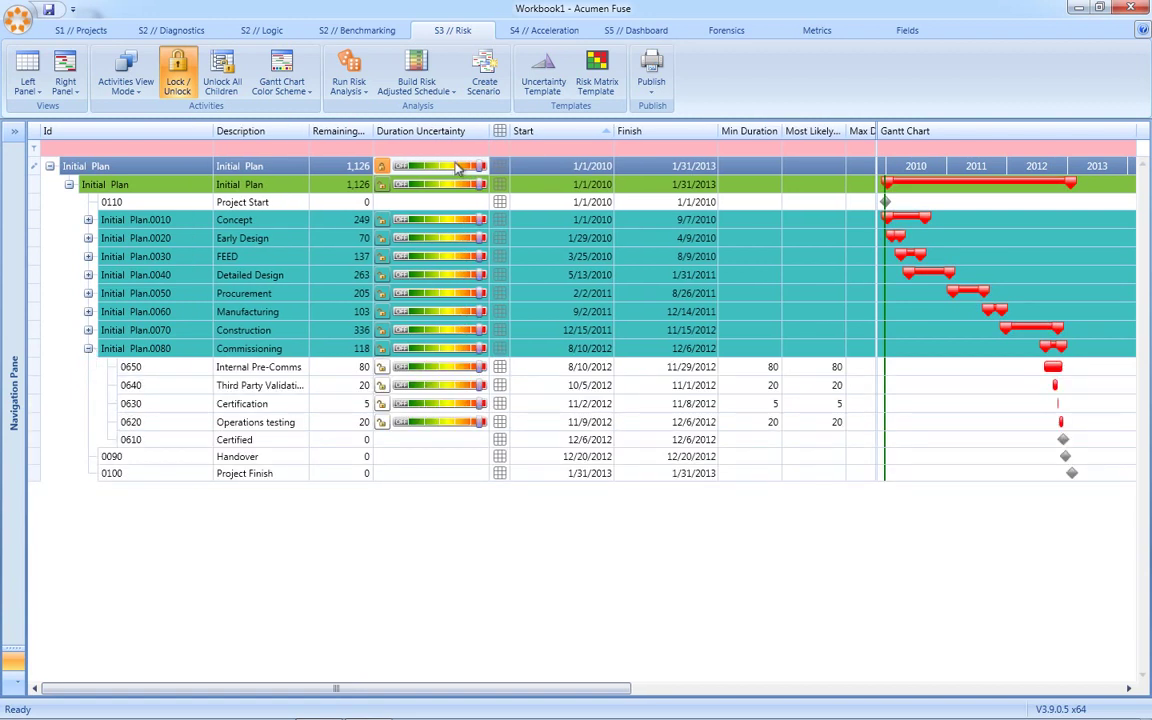
{"action": "left_click", "coordinate": [481, 348]}
{"action": "mouse_move", "coordinate": [481, 350]}
{"action": "left_mouse_down"}
{"action": "mouse_move", "coordinate": [405, 350]}
{"action": "mouse_move", "coordinate": [463, 351]}
{"action": "left_mouse_up"}
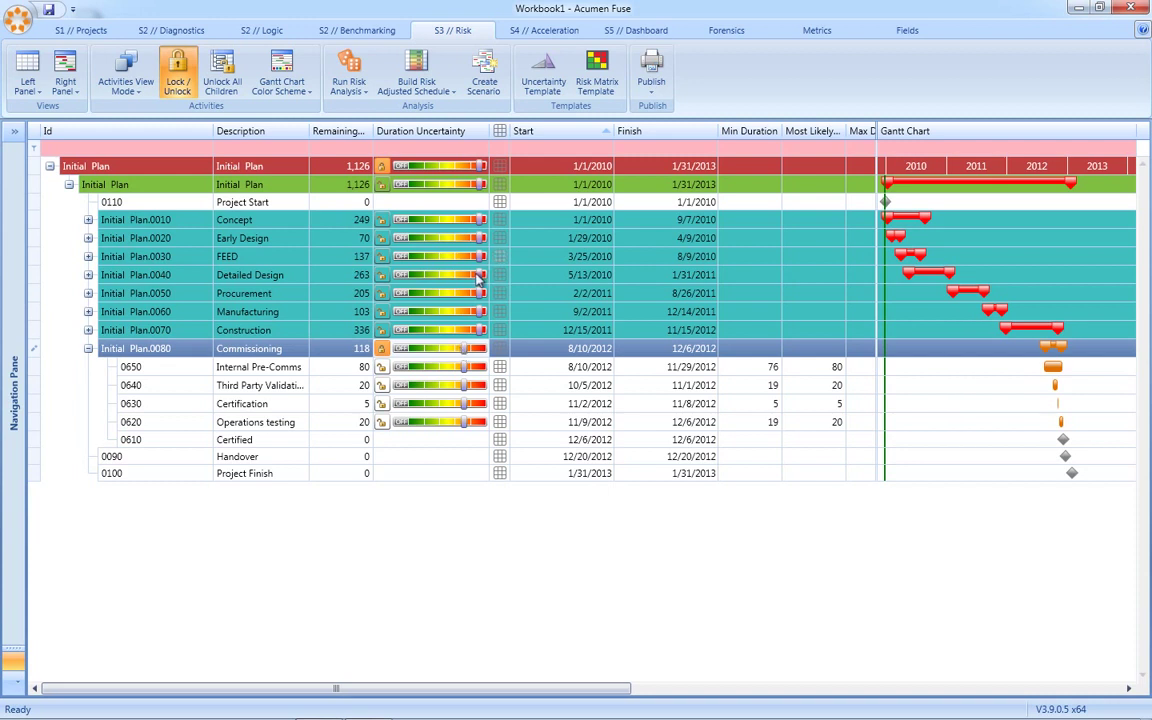
Set Detailed Design's uncertainty to Very Conservative and Certification's to Conservative
{"action": "left_click", "coordinate": [429, 279]}
{"action": "left_click", "coordinate": [428, 280]}
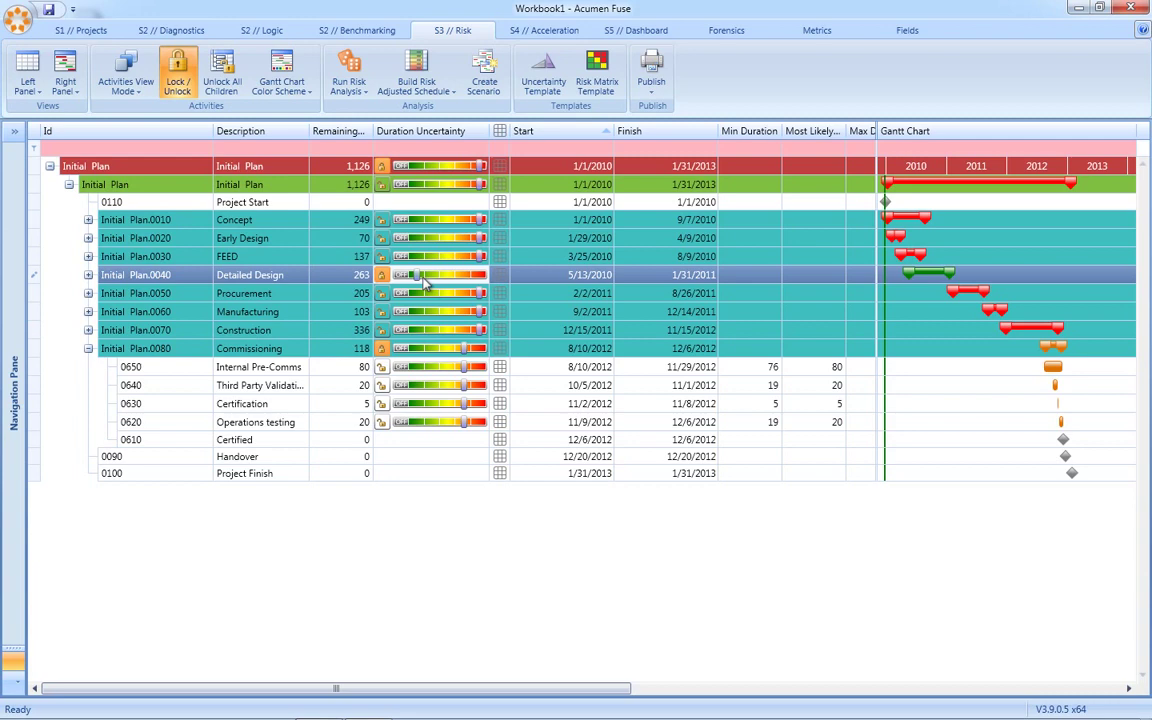
{"action": "left_click", "coordinate": [437, 404]}
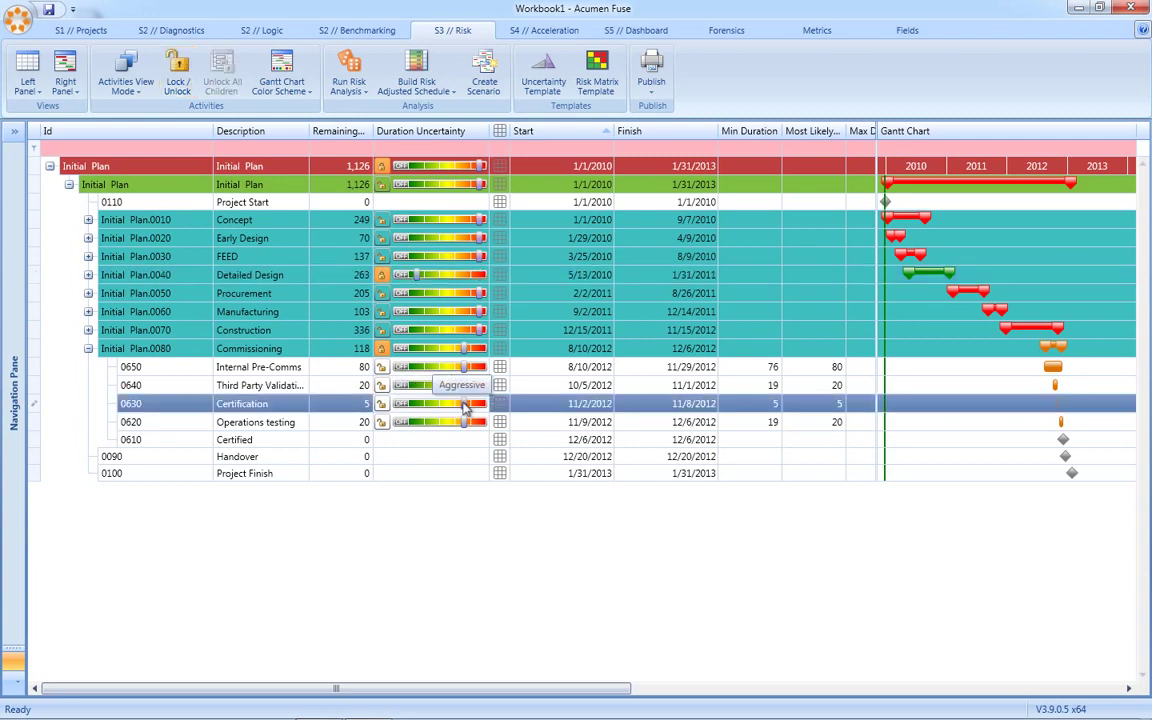
{"action": "left_click", "coordinate": [431, 405]}
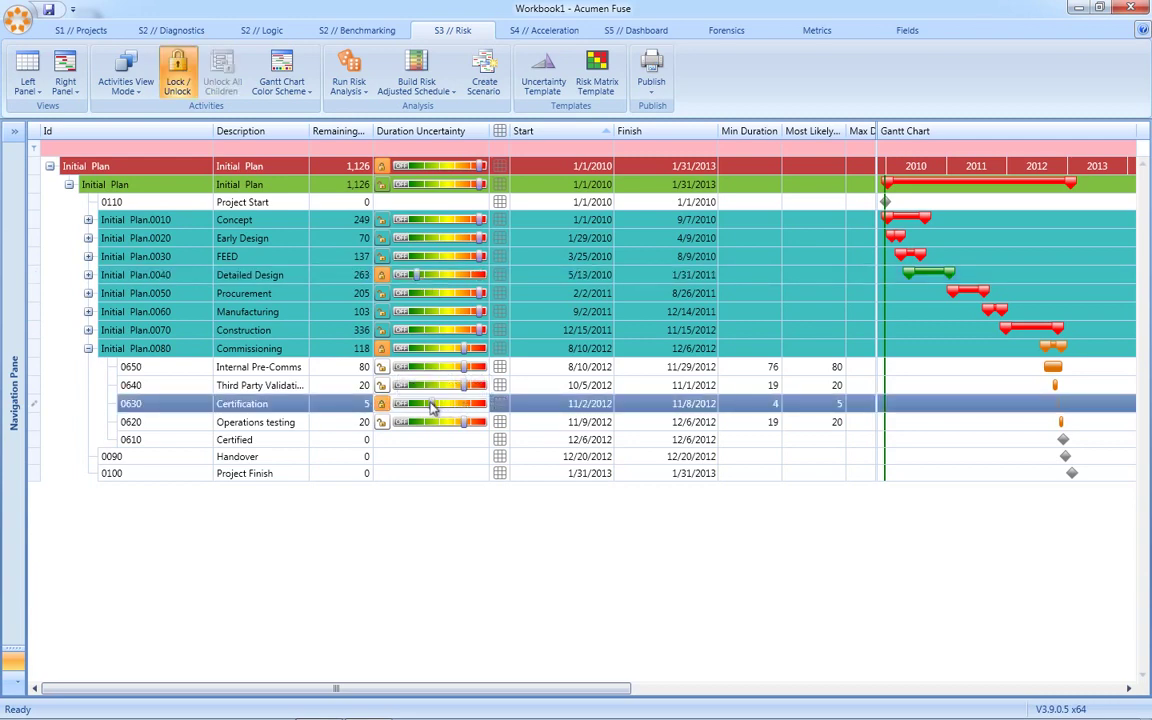
{"action": "left_click", "coordinate": [548, 90]}
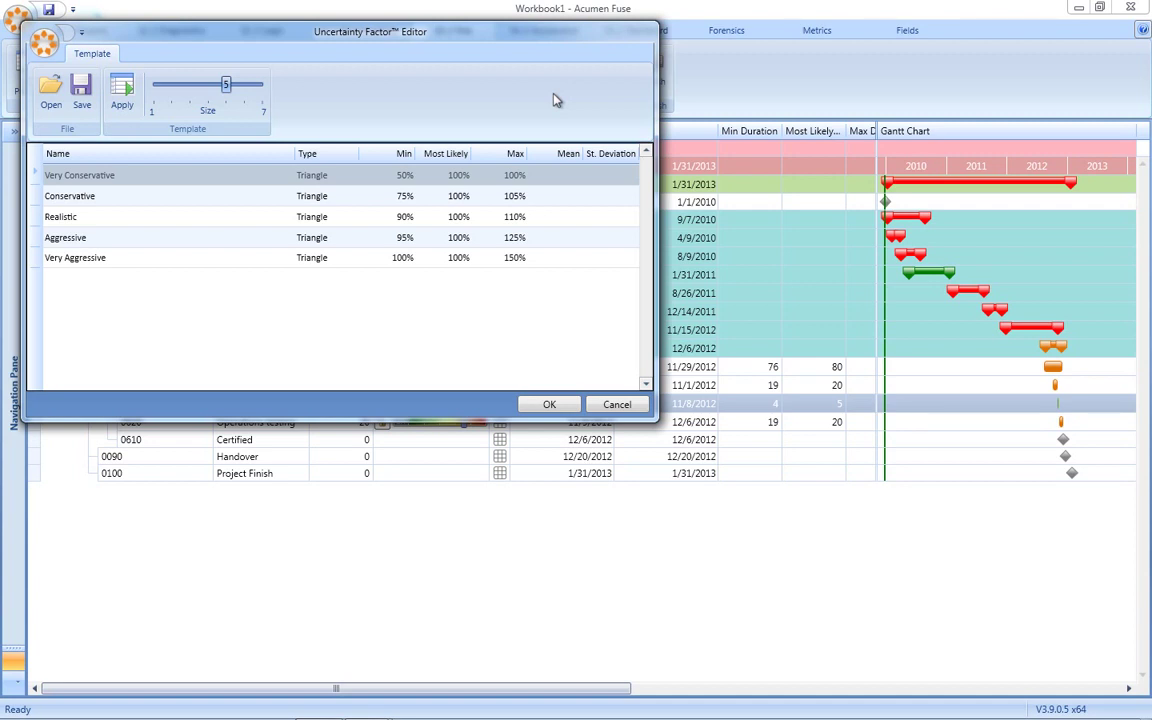
{"action": "left_click", "coordinate": [630, 405]}
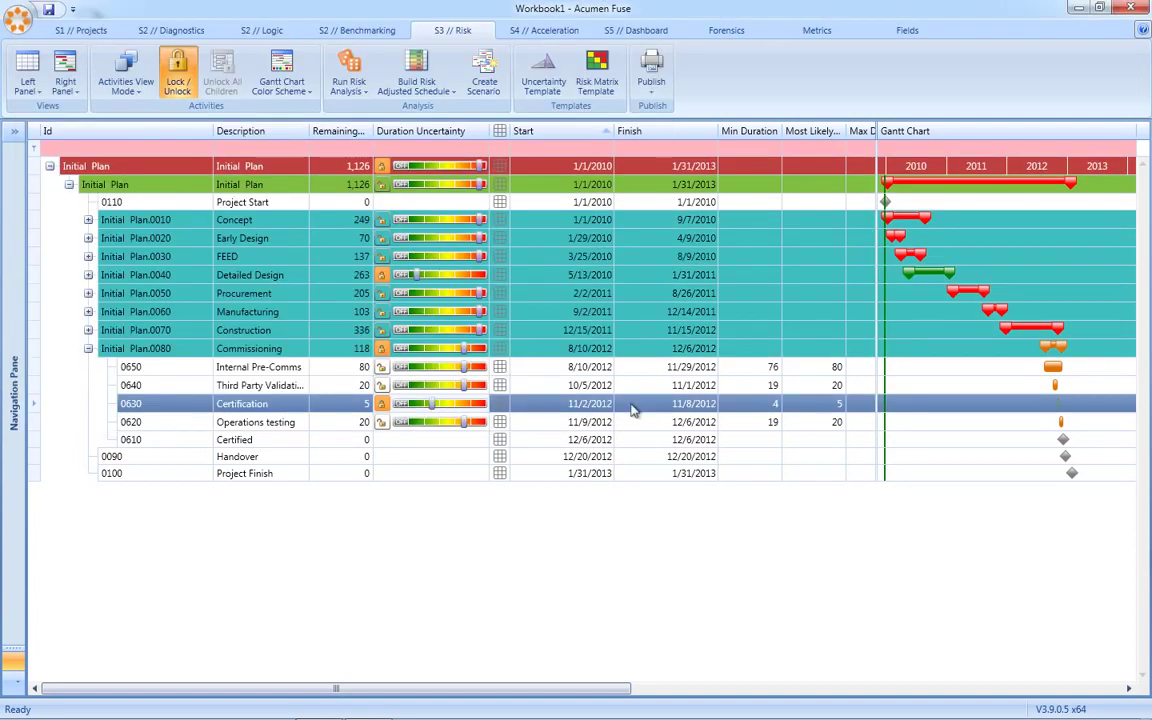
Add a 'Mechanical Failure' risk event to Commissioning with High probability
{"action": "left_click", "coordinate": [499, 348]}
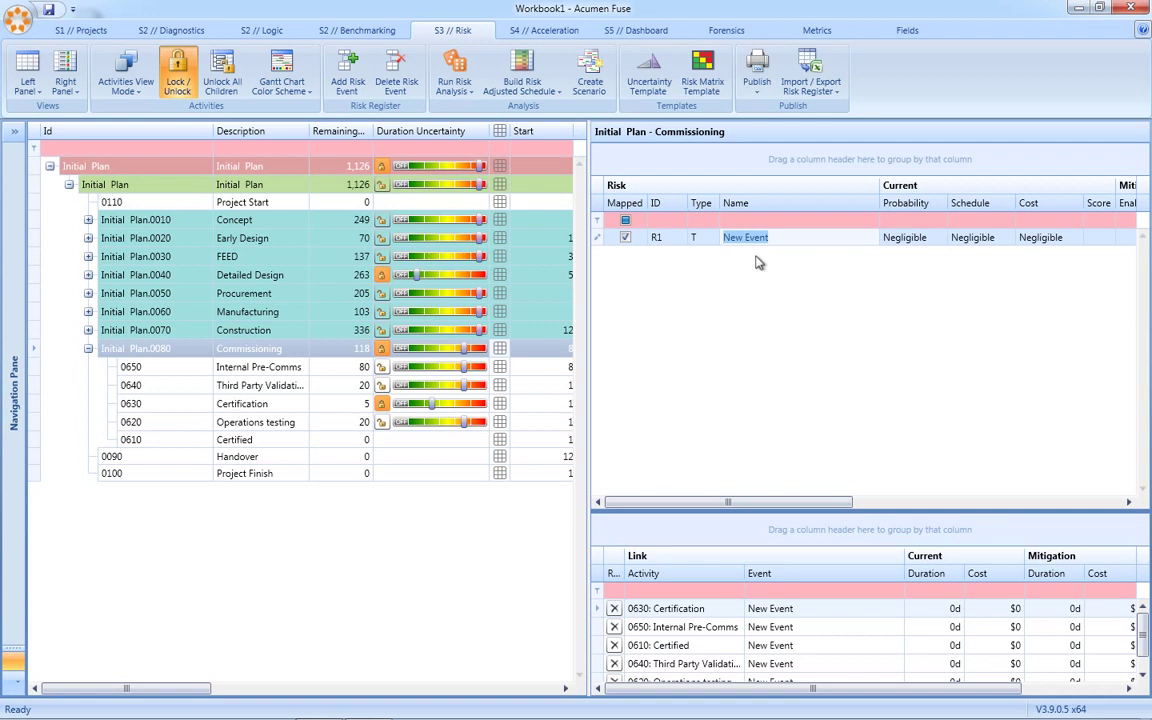
{"action": "type", "text": "Mechanical Failure"}
{"action": "left_click", "coordinate": [940, 237]}
{"action": "left_click", "coordinate": [940, 237]}
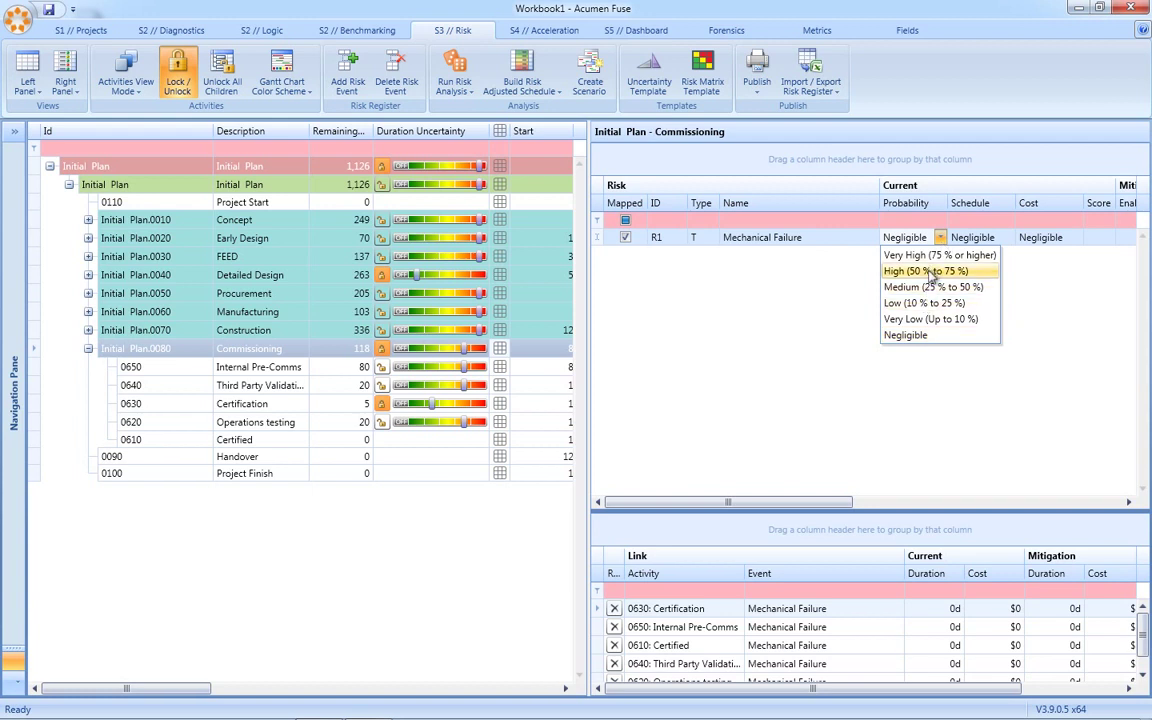
{"action": "left_click", "coordinate": [930, 271]}
Rate its schedule impact High (80d) and cost impact High ($20,000,000), then open the Event Template Editor
{"action": "left_click", "coordinate": [1000, 240]}
{"action": "left_click", "coordinate": [1008, 237]}
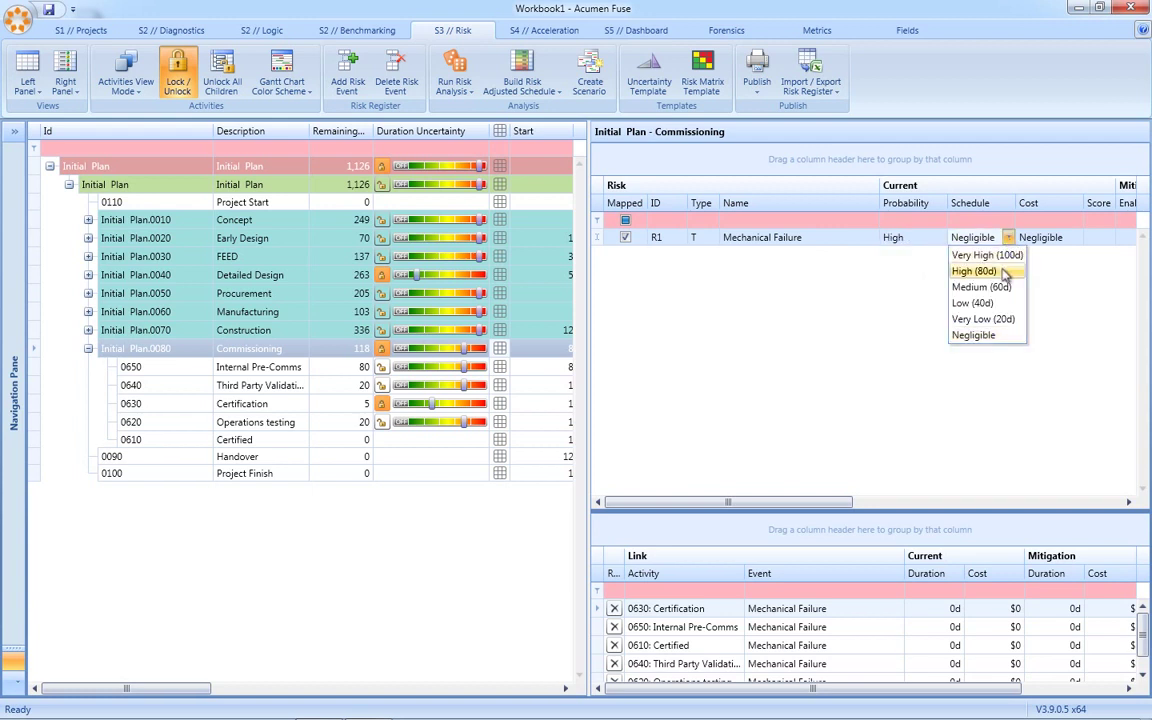
{"action": "left_click", "coordinate": [1003, 271]}
{"action": "left_click", "coordinate": [1040, 237]}
{"action": "left_click", "coordinate": [1076, 237]}
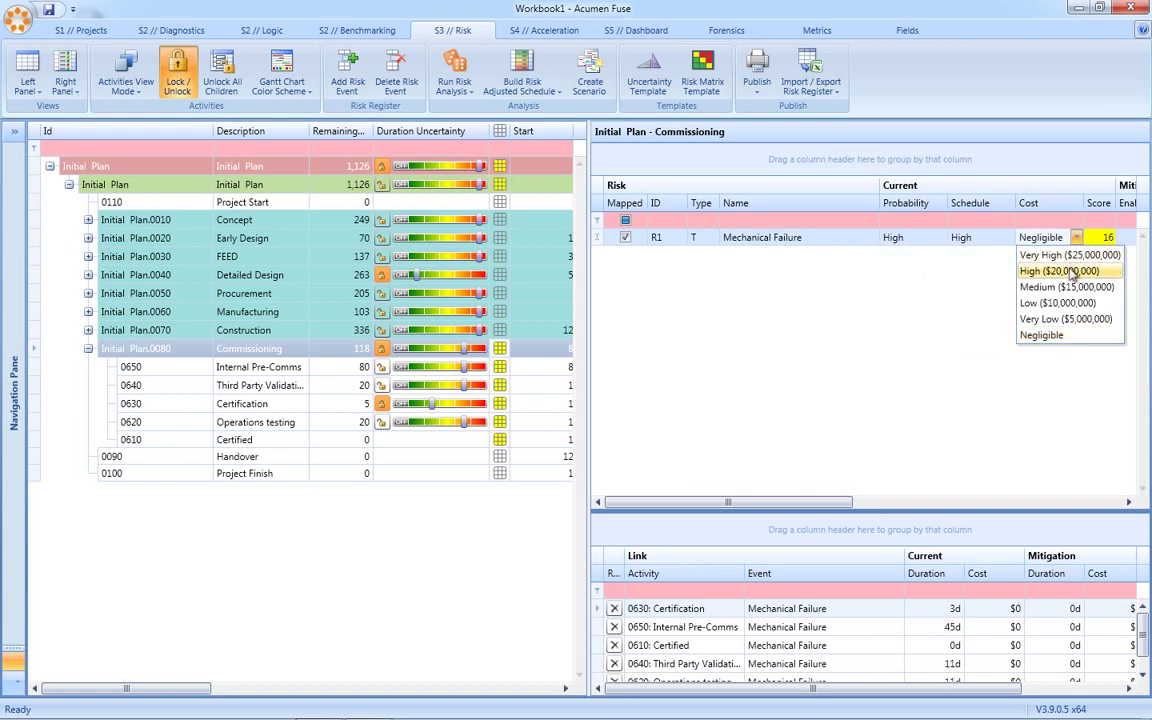
{"action": "left_click", "coordinate": [1071, 271]}
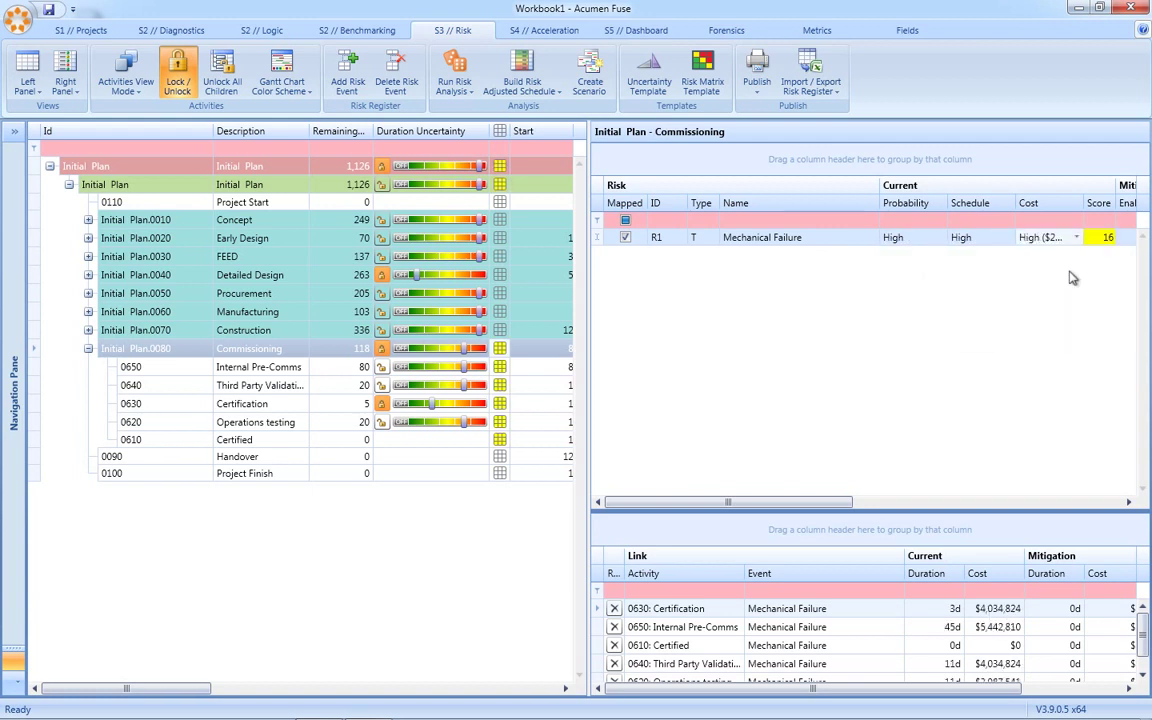
{"action": "left_click", "coordinate": [702, 70]}
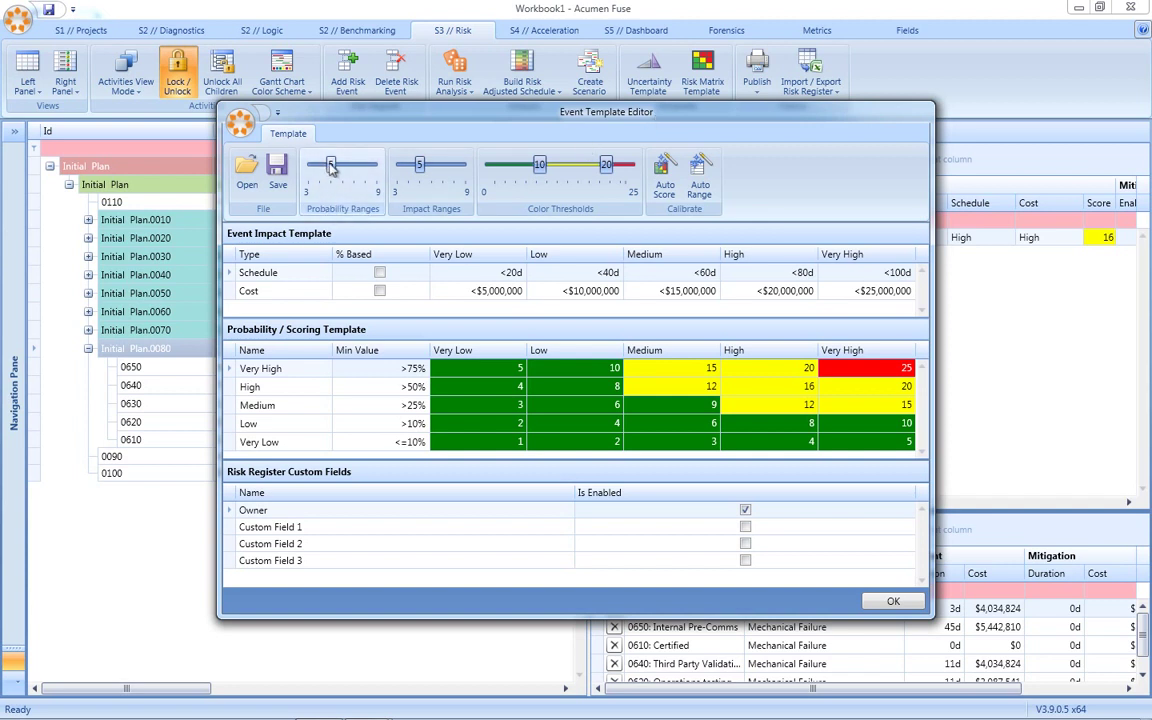
Keep five probability and impact ranges and set the colour thresholds to 7 and 19
{"action": "mouse_move", "coordinate": [330, 167]}
{"action": "left_mouse_down"}
{"action": "mouse_move", "coordinate": [318, 167]}
{"action": "mouse_move", "coordinate": [330, 167]}
{"action": "left_mouse_up"}
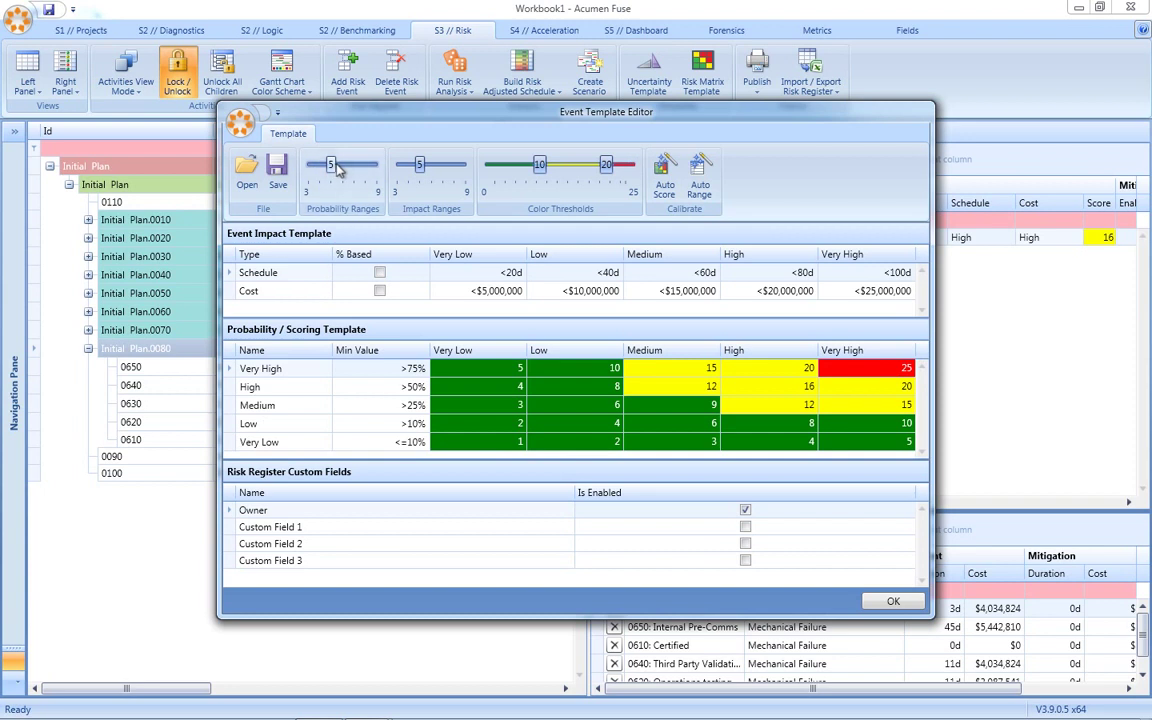
{"action": "mouse_move", "coordinate": [424, 170]}
{"action": "left_mouse_down"}
{"action": "mouse_move", "coordinate": [442, 170]}
{"action": "mouse_move", "coordinate": [426, 172]}
{"action": "left_mouse_up"}
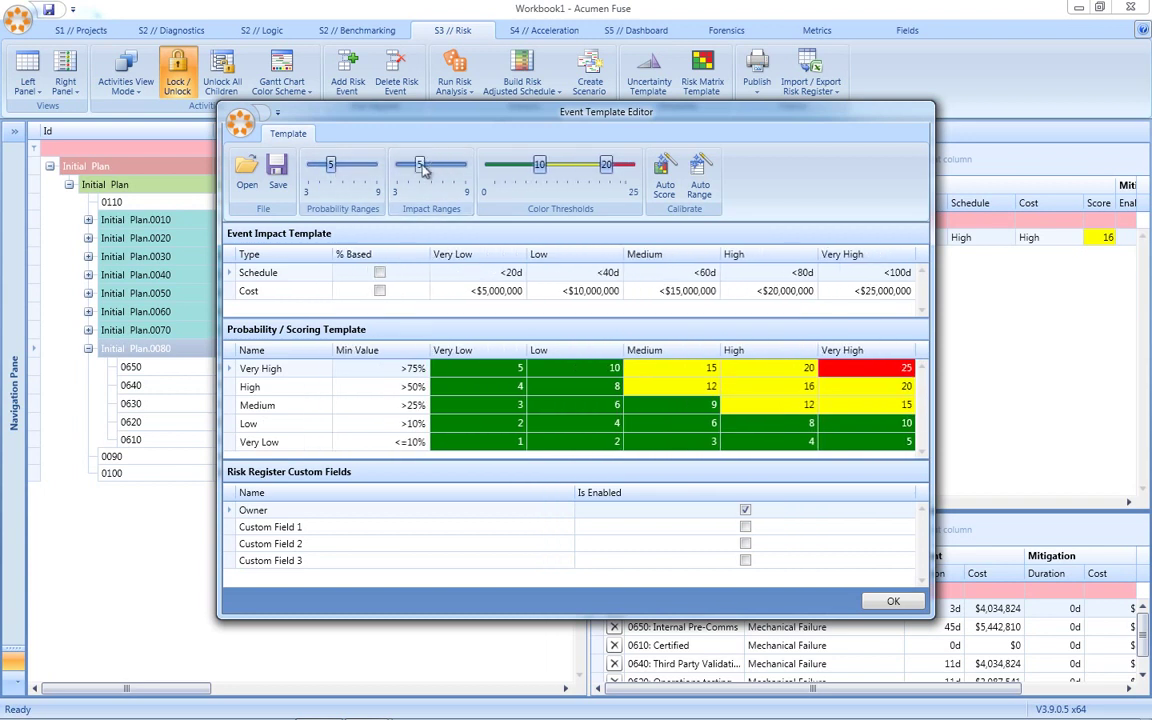
{"action": "left_click_drag", "start_coordinate": [539, 167], "coordinate": [523, 170]}
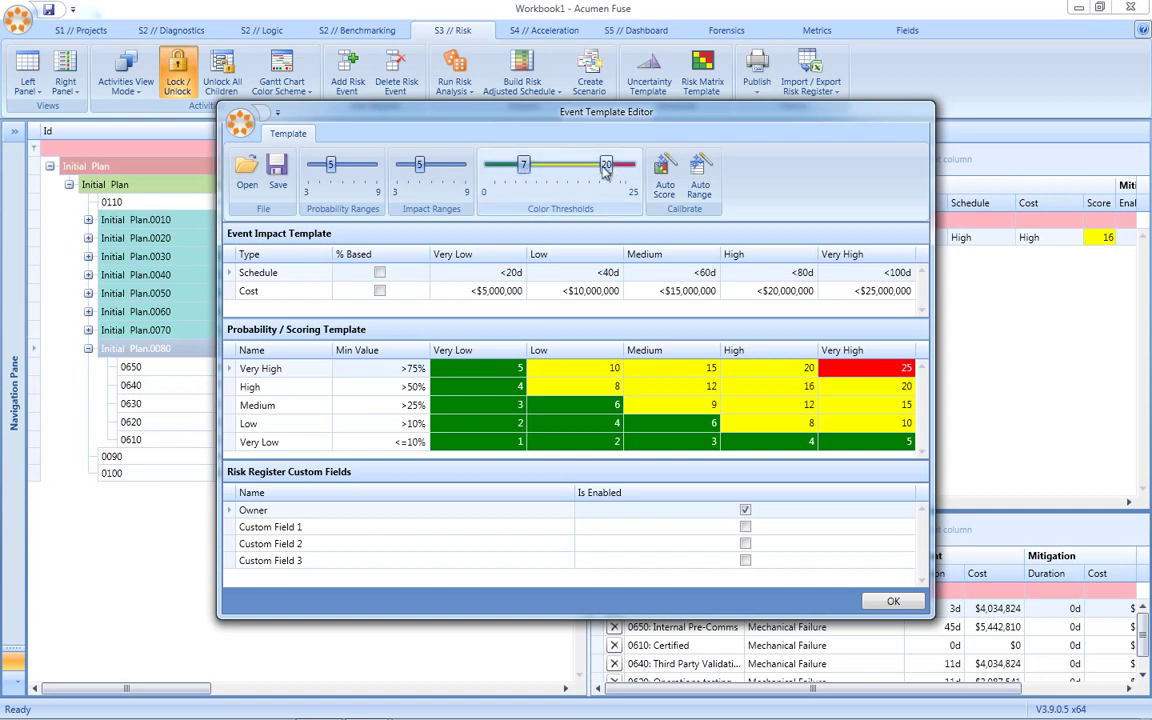
{"action": "mouse_move", "coordinate": [605, 167]}
{"action": "left_mouse_down"}
{"action": "mouse_move", "coordinate": [588, 170]}
{"action": "mouse_move", "coordinate": [604, 173]}
{"action": "left_mouse_up"}
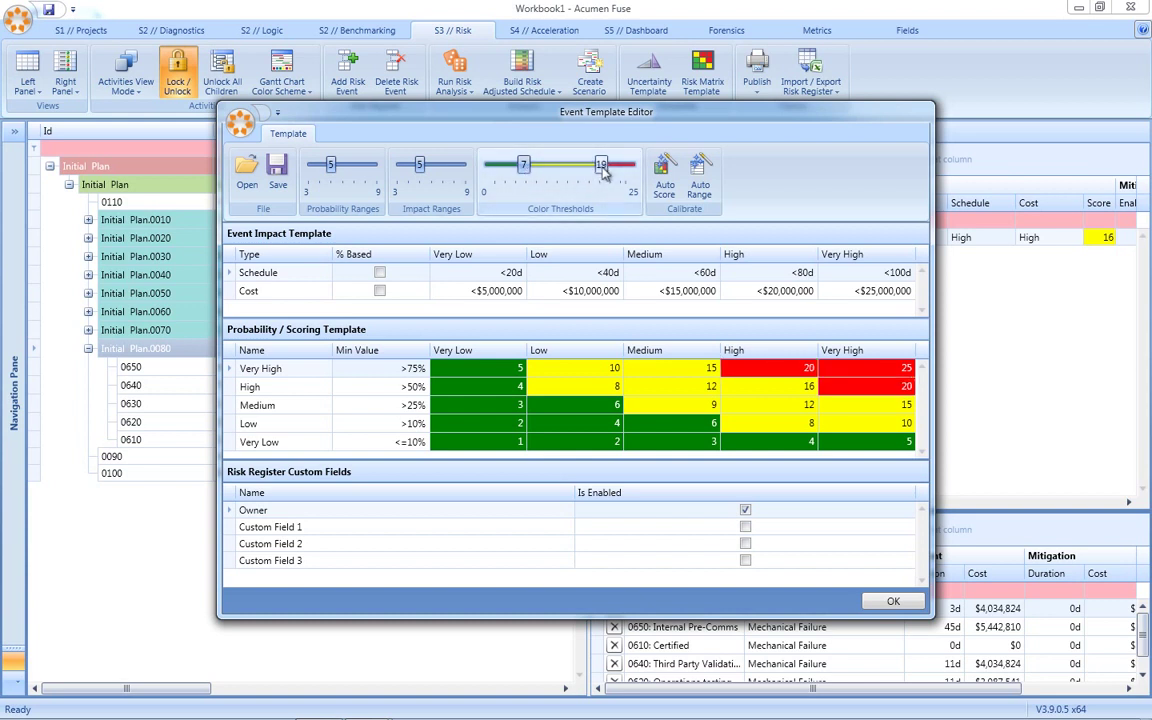
{"action": "left_click_drag", "start_coordinate": [604, 172], "coordinate": [608, 172]}
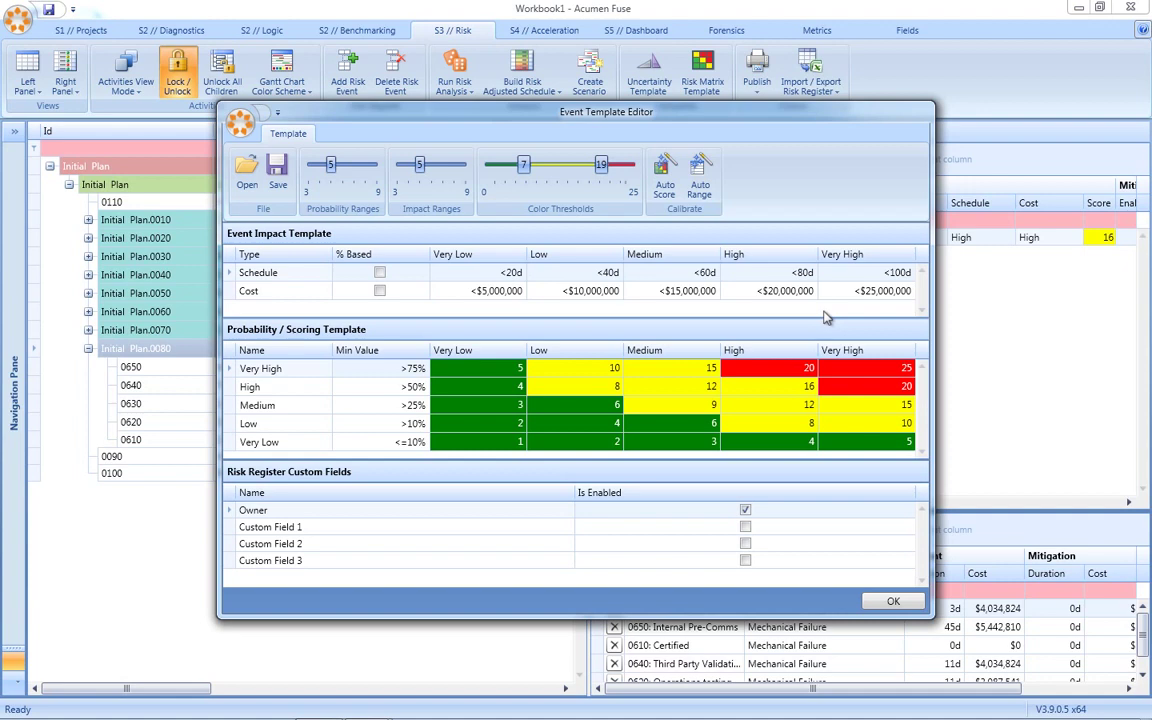
Close the template editor, import PopulatedRiskRegister from Excel, and select Commissioning
{"action": "key", "text": "Return"}
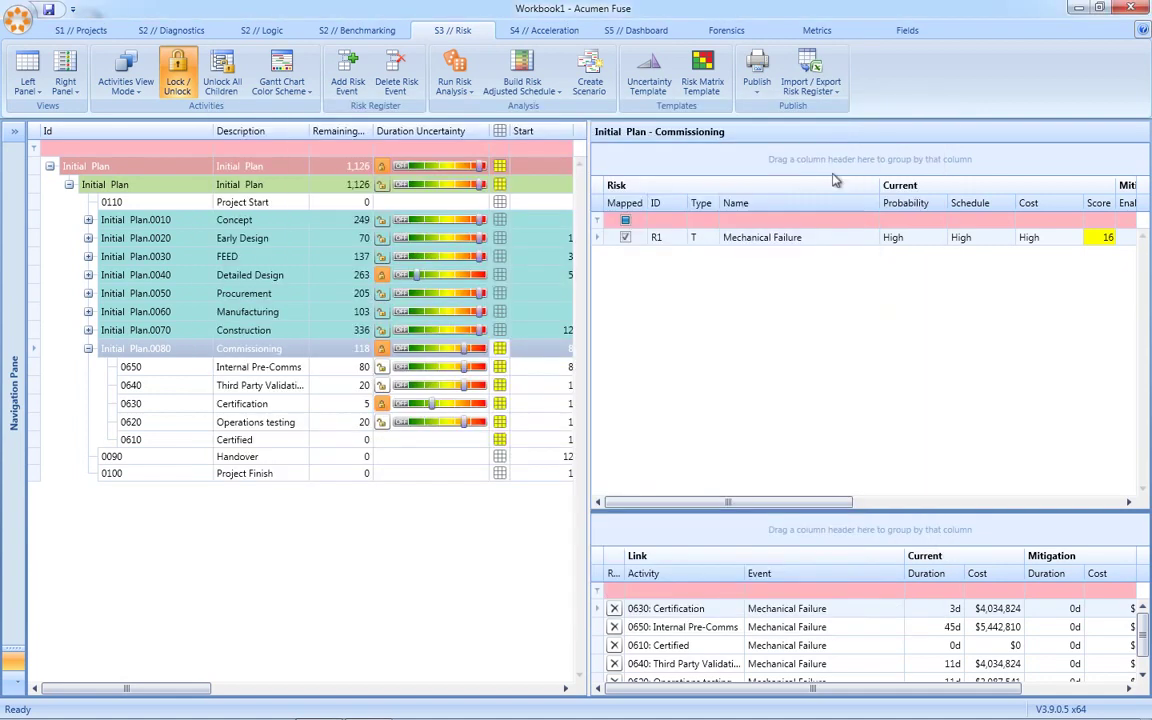
{"action": "left_click", "coordinate": [812, 80]}
{"action": "left_click", "coordinate": [830, 118]}
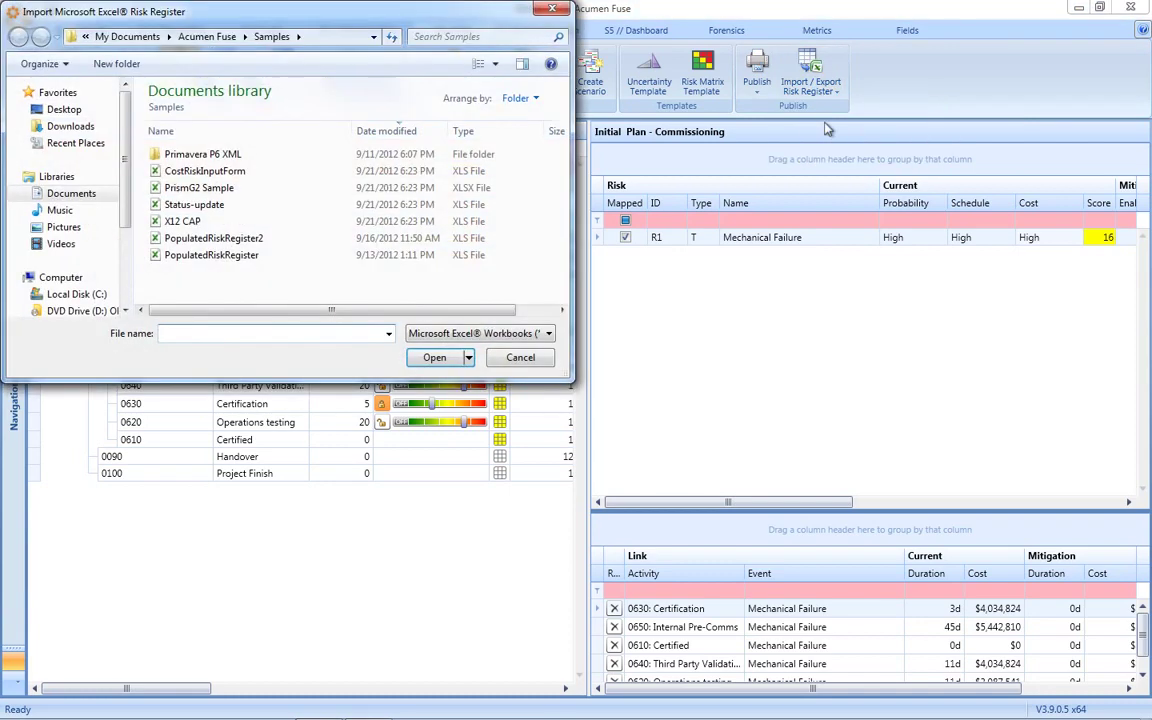
{"action": "double_click", "coordinate": [231, 257]}
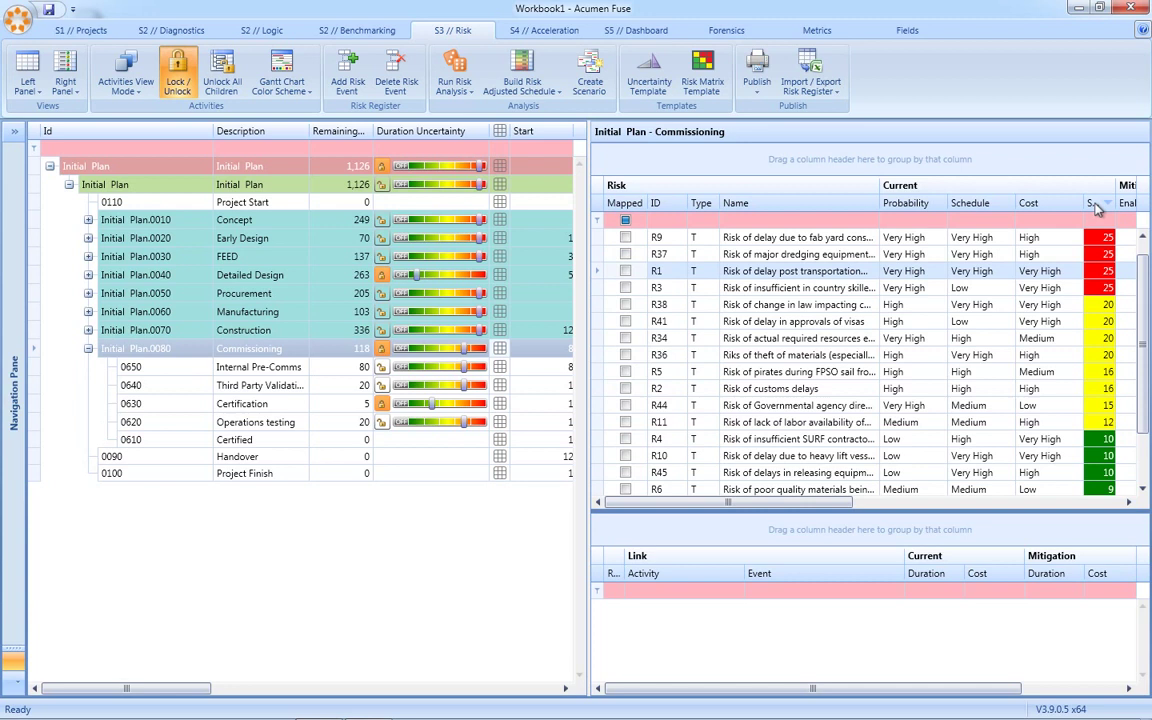
{"action": "left_click", "coordinate": [242, 347]}
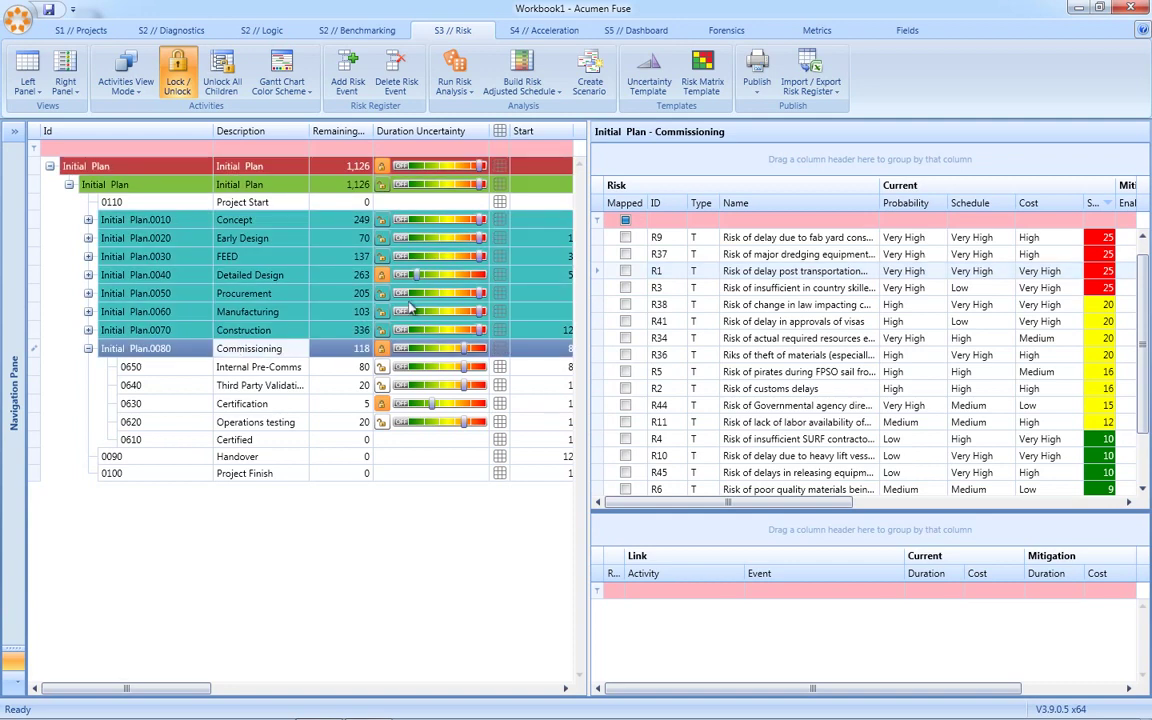
Map R9 to Commissioning and the Foundation risks to Foundation, then select Detailed Design
{"action": "left_click", "coordinate": [625, 237]}
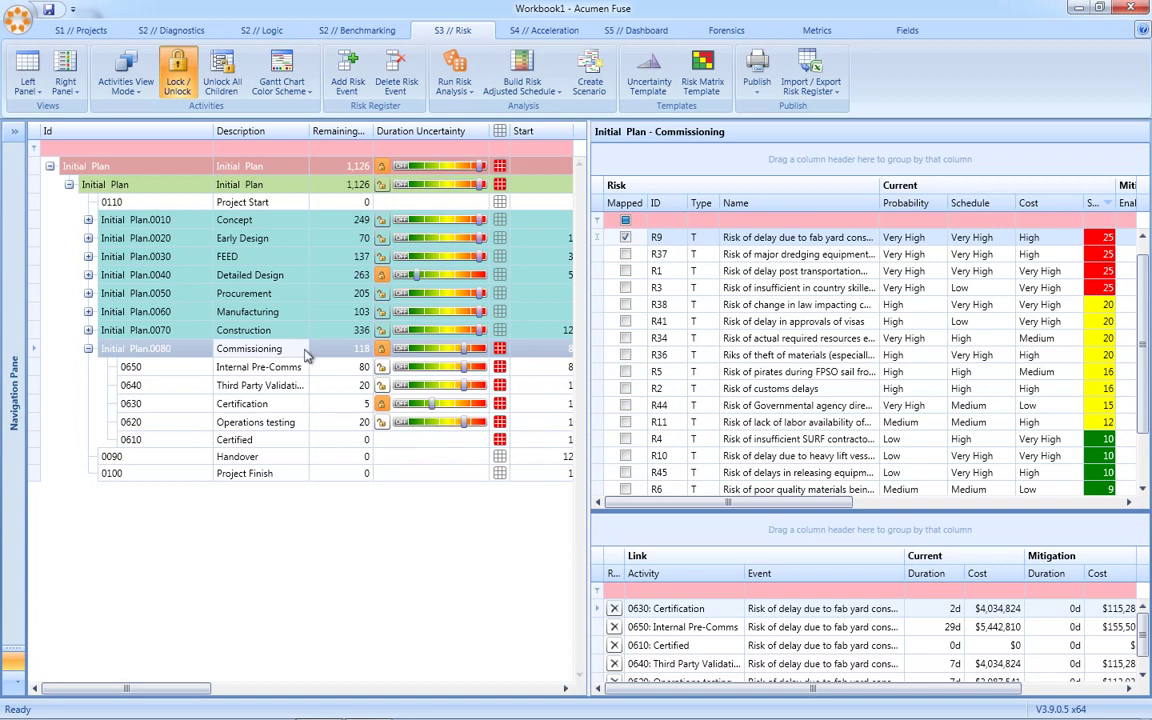
{"action": "left_click", "coordinate": [240, 424]}
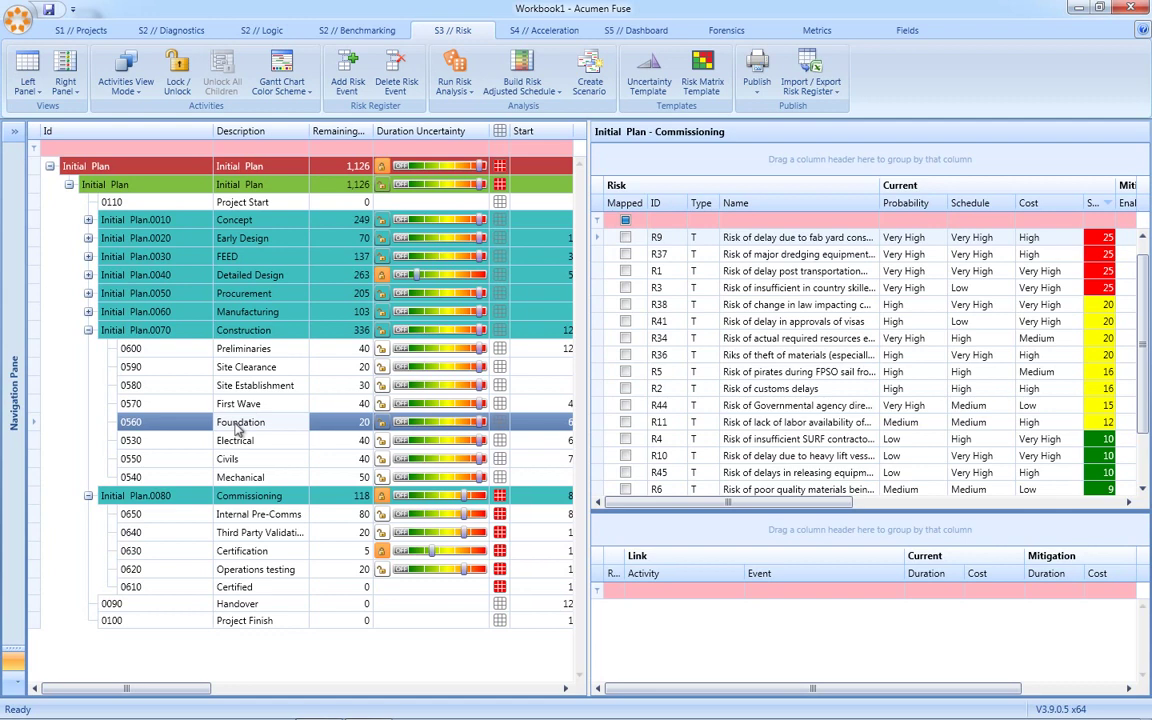
{"action": "left_click", "coordinate": [625, 304]}
{"action": "left_click", "coordinate": [130, 278]}
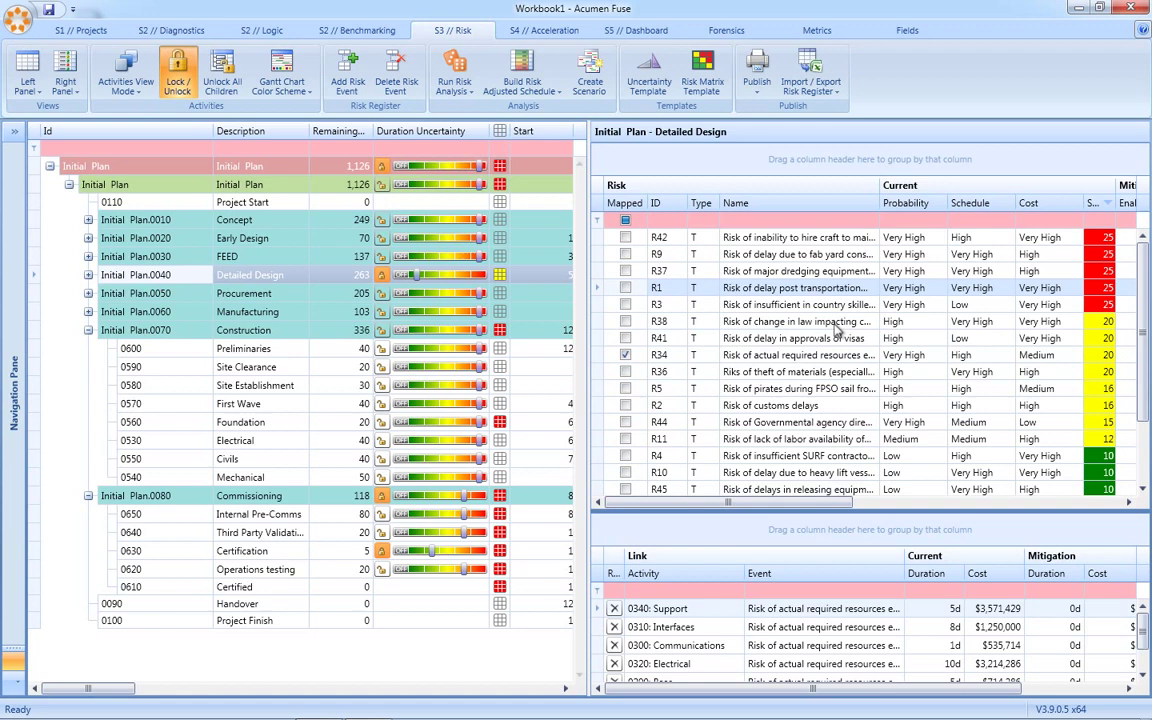
Run the 1,000-iteration Monte Carlo analysis and show the 0100 Project Finish histogram
{"action": "left_click", "coordinate": [455, 72]}
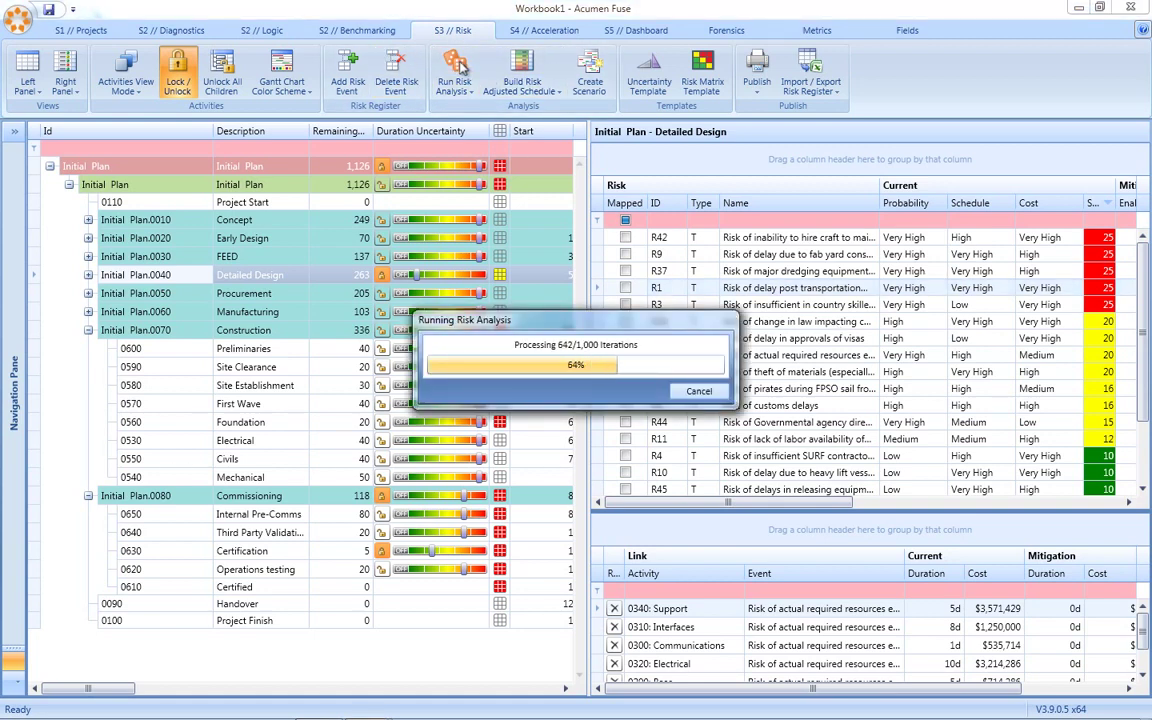
{"action": "left_click", "coordinate": [221, 621]}
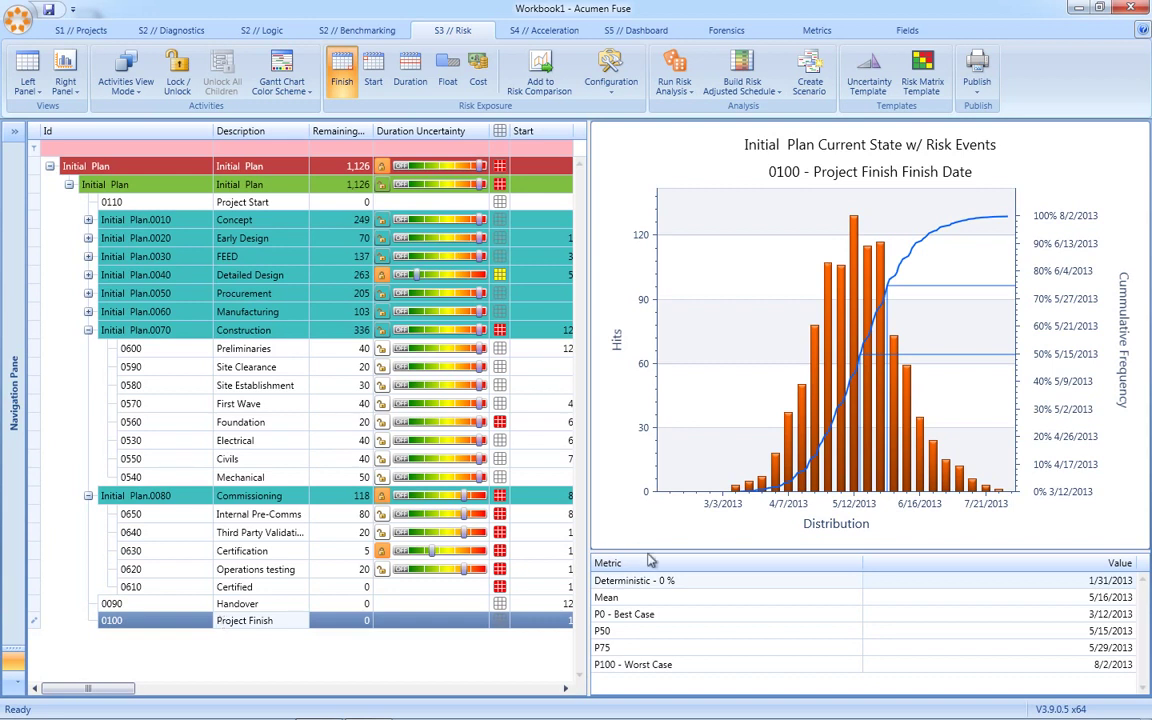
Add a P80 marker to the finish-date histogram
{"action": "right_click", "coordinate": [1043, 362]}
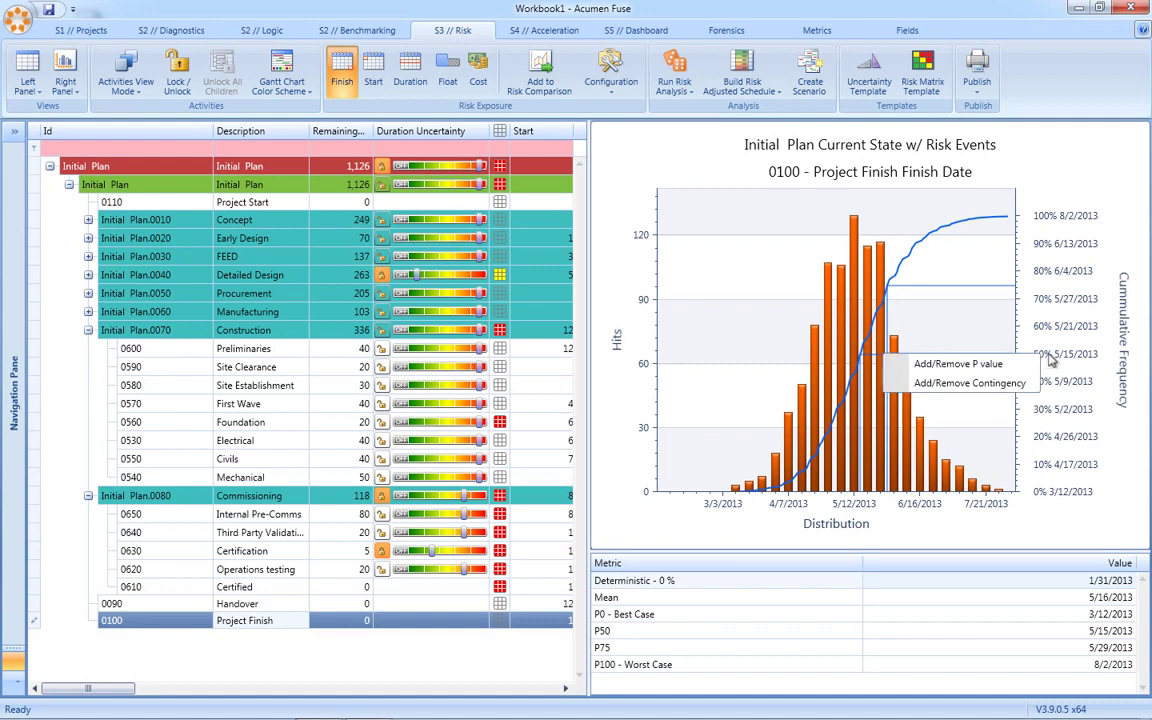
{"action": "left_click", "coordinate": [1045, 290]}
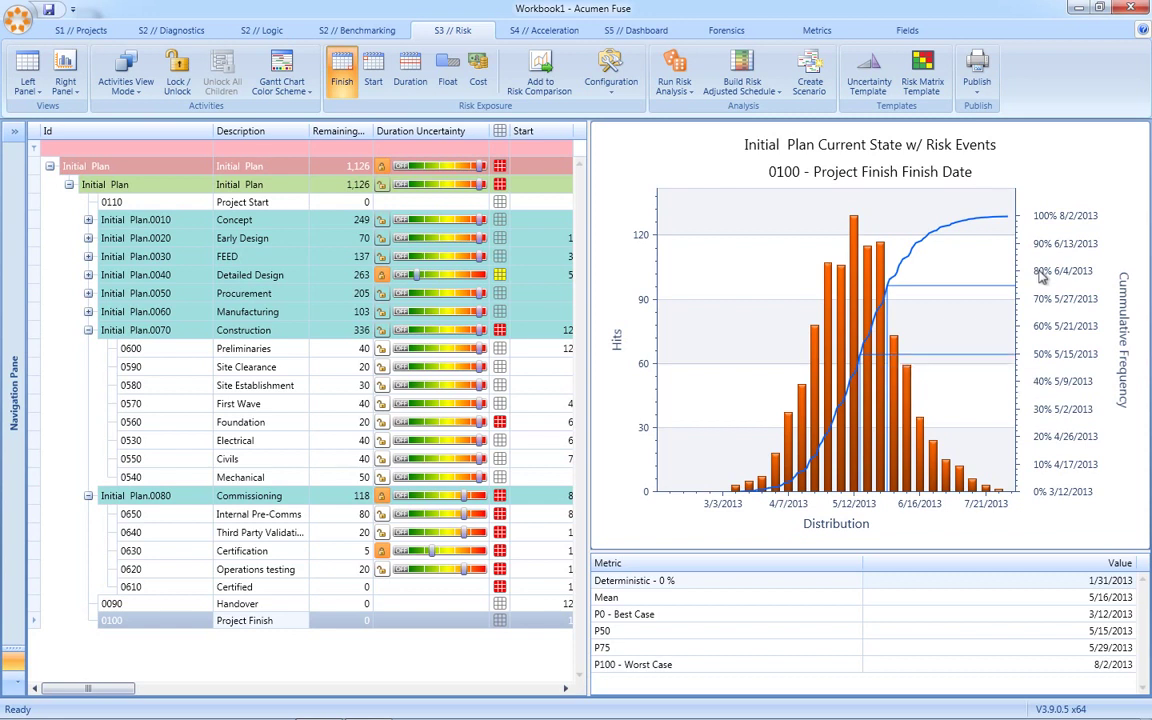
{"action": "right_click", "coordinate": [886, 276]}
{"action": "left_click", "coordinate": [956, 283]}
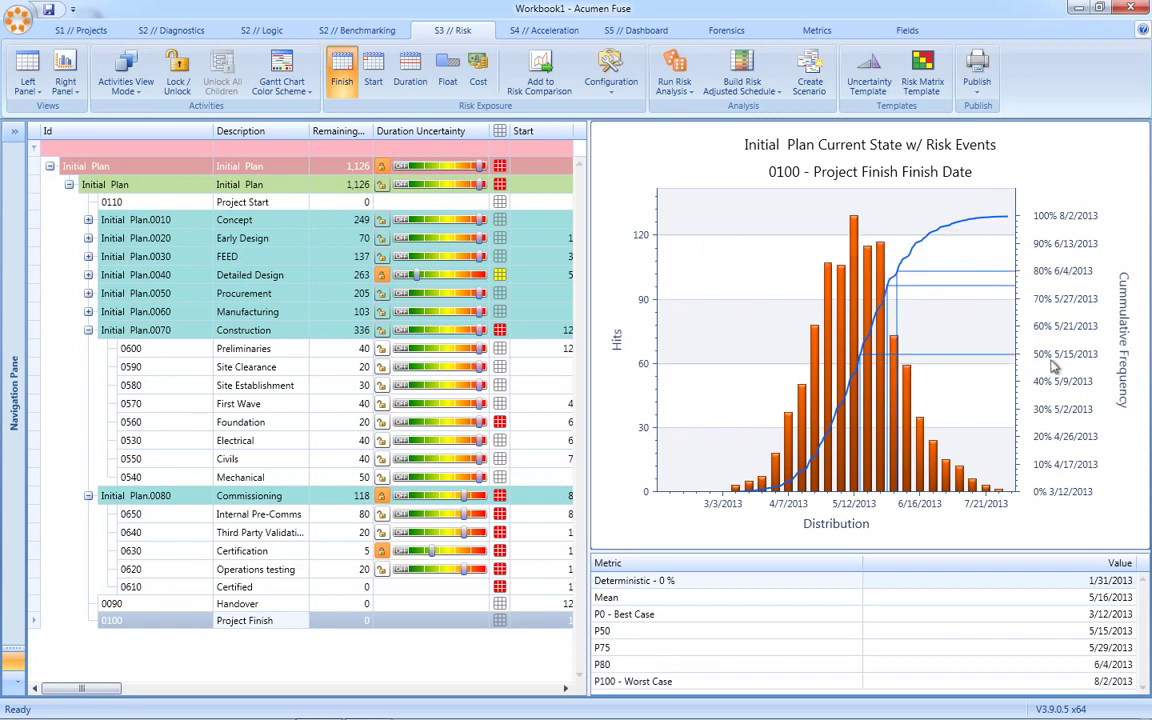
Add a P50 contingency of -104 days and show the Schedule Contribution chart
{"action": "right_click", "coordinate": [900, 428]}
{"action": "left_click", "coordinate": [975, 450]}
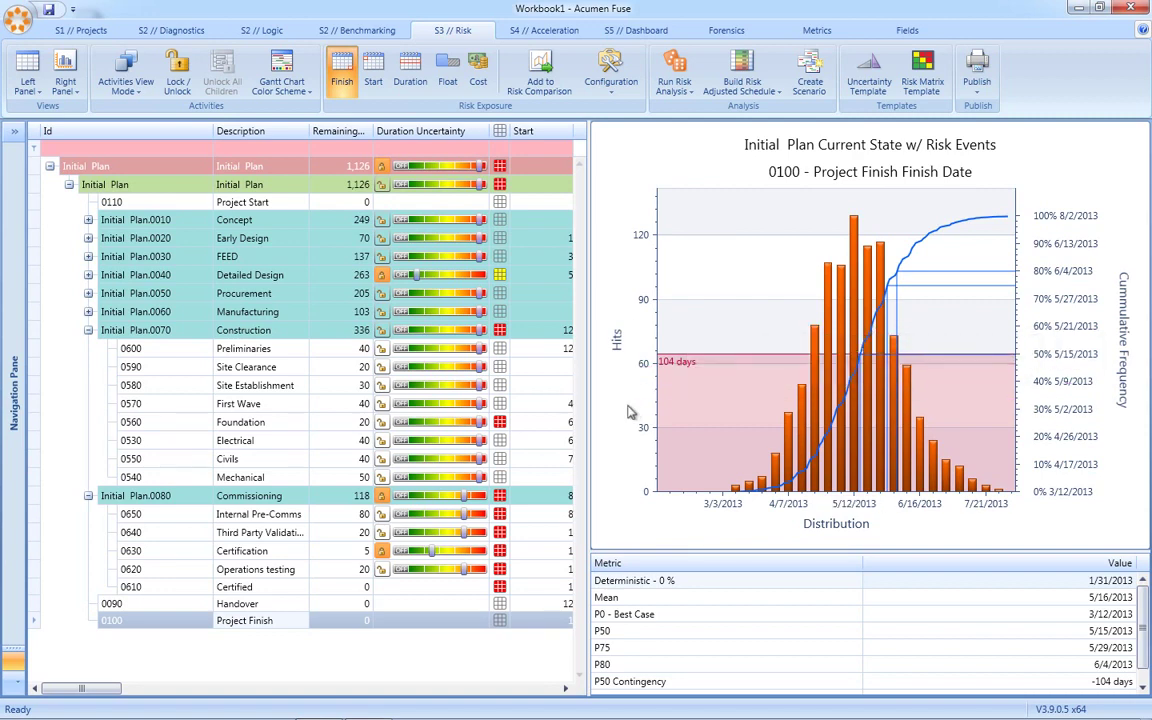
{"action": "left_click", "coordinate": [243, 238]}
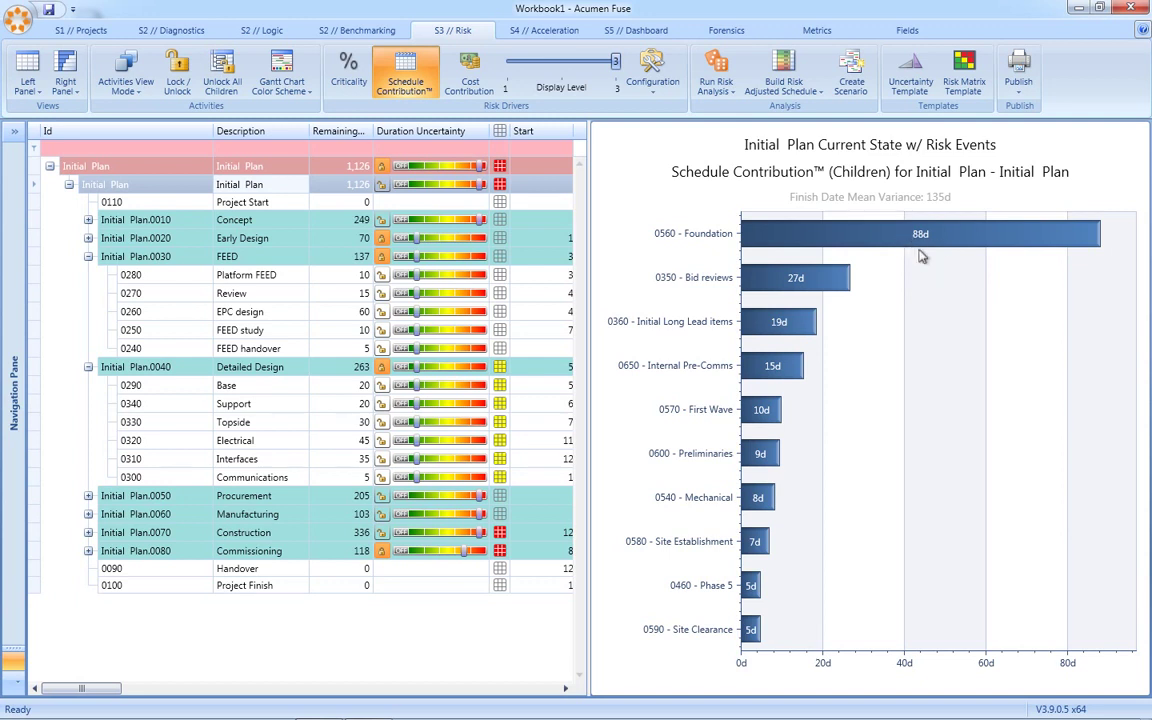
Enable risk events so Foundation's 88d bar splits into 3d, 10d, 41d and 35d segments
{"action": "left_click", "coordinate": [834, 233]}
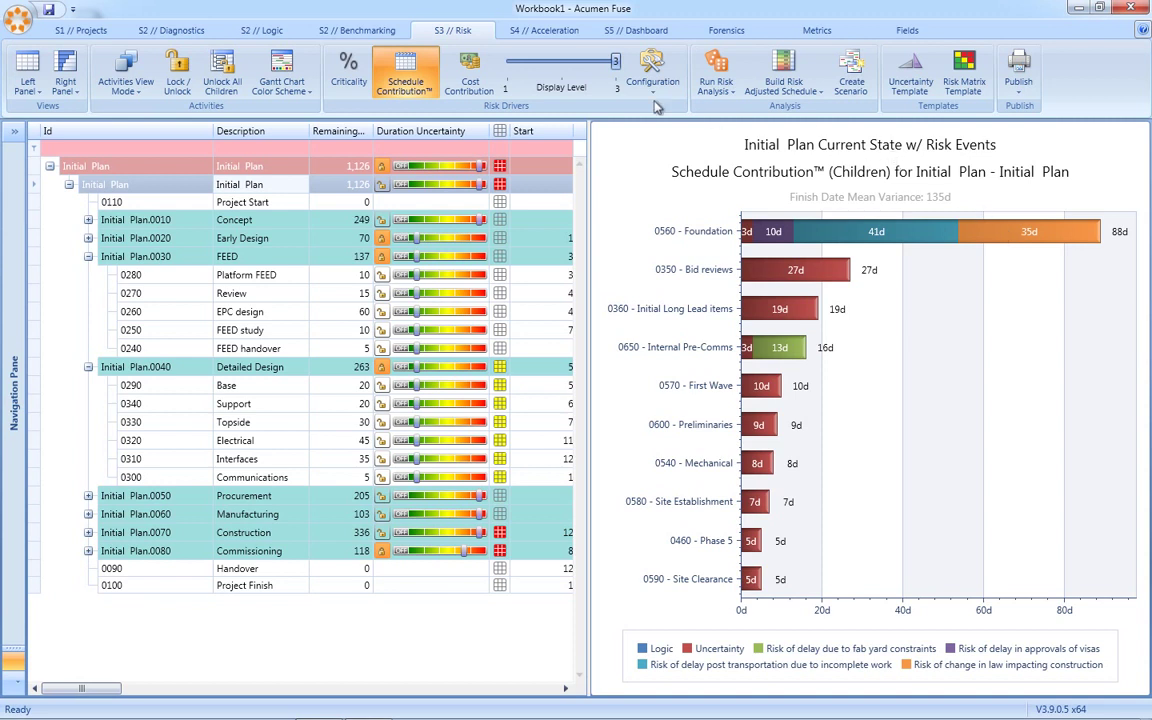
Lower the Display Level from 3 to 1 so Construction shows 86d at the top
{"action": "left_click", "coordinate": [540, 62]}
{"action": "left_click", "coordinate": [530, 62]}
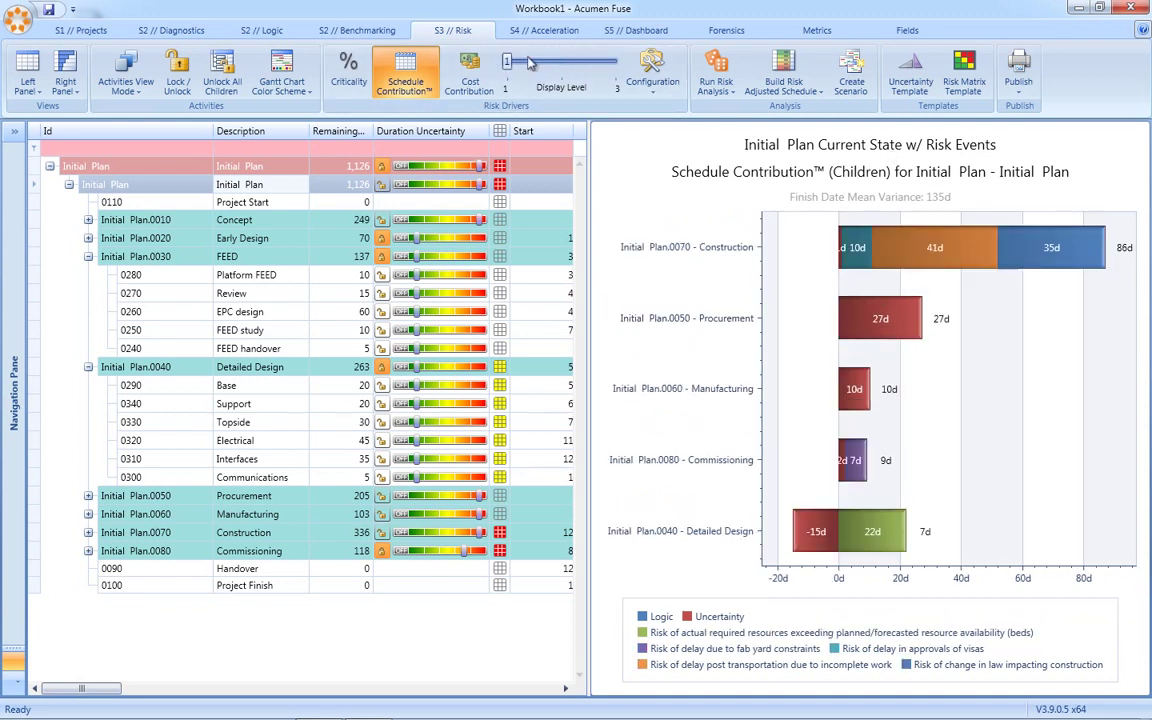